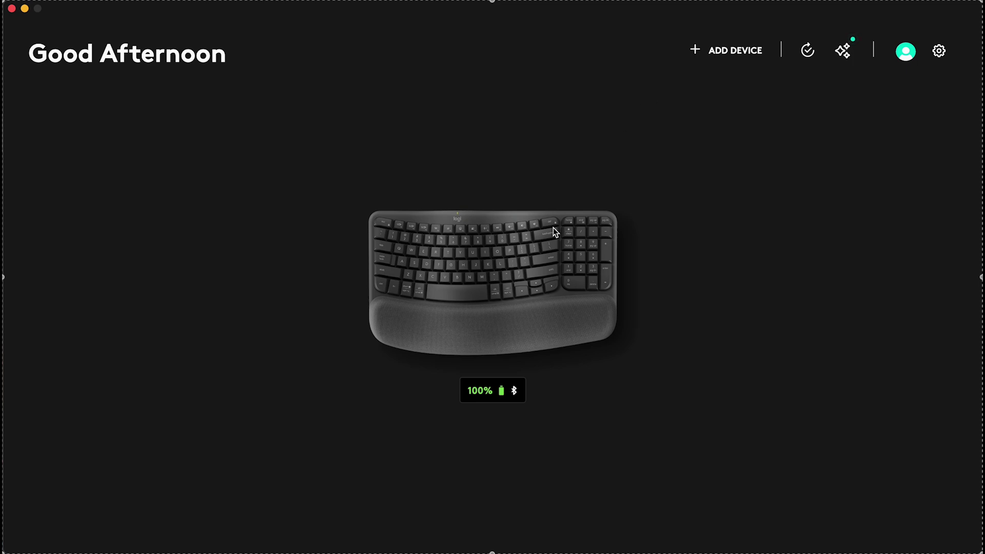
Give the Wave Keys Dictation (F2) key a Keyboard shortcut action of Cmd + V
click(477, 278)
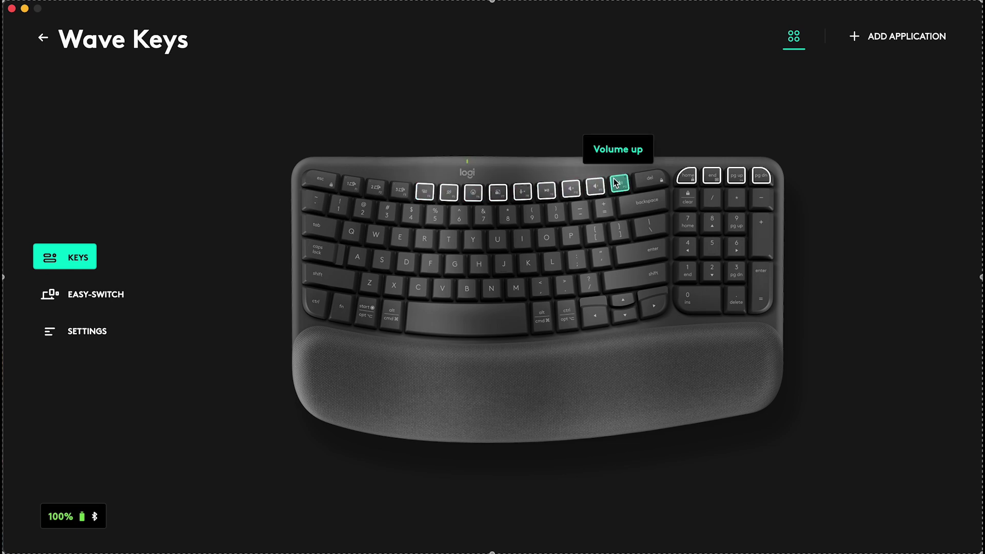
click(448, 195)
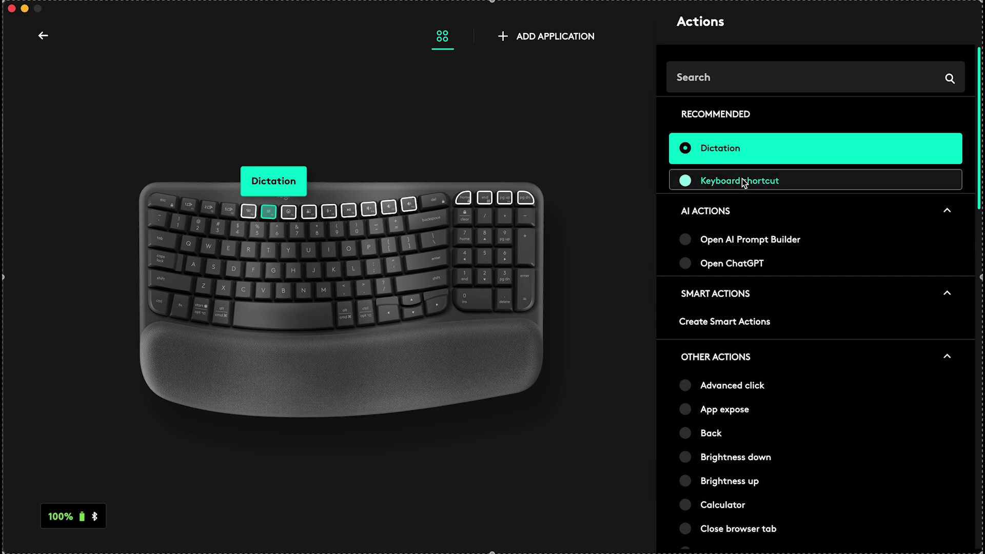
click(688, 188)
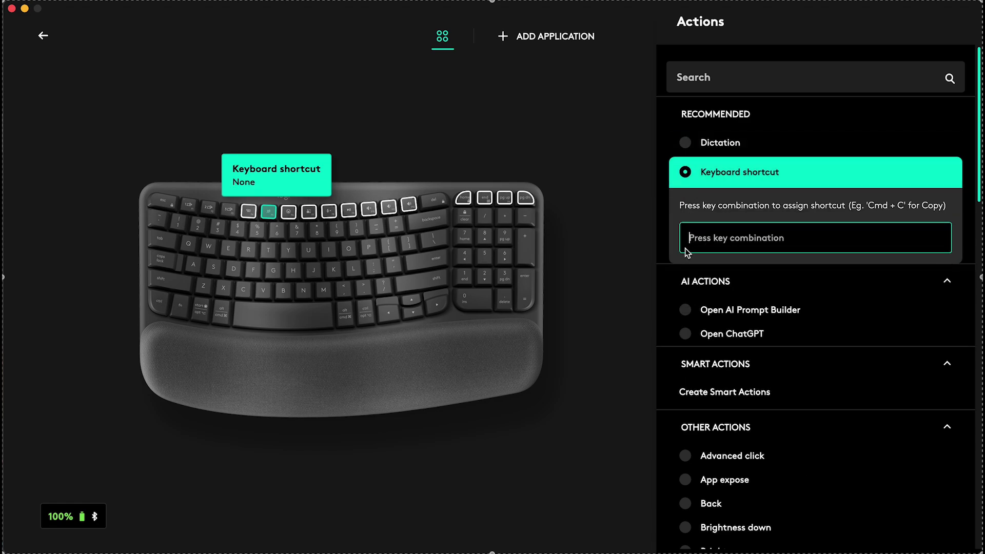
key(super+v)
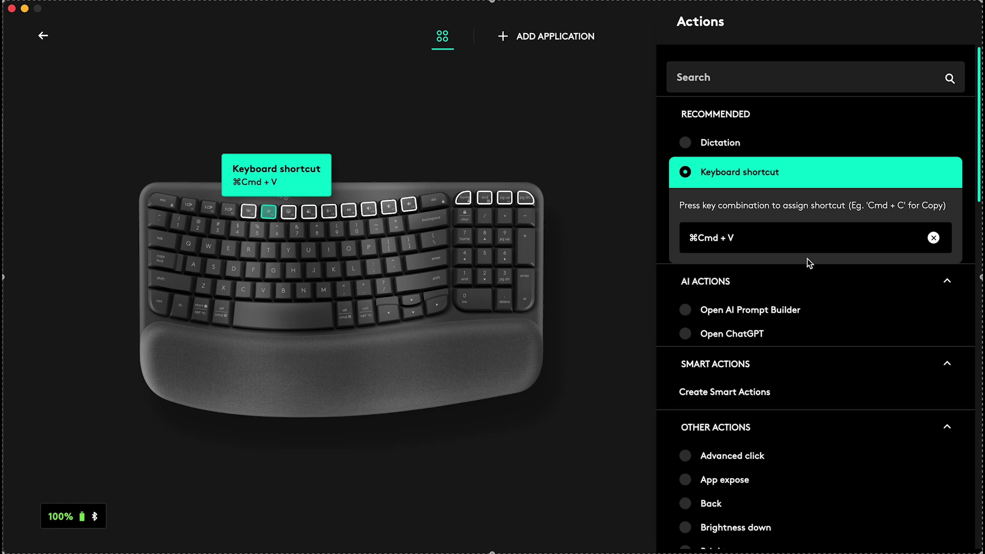
scroll(807, 258, down, 5)
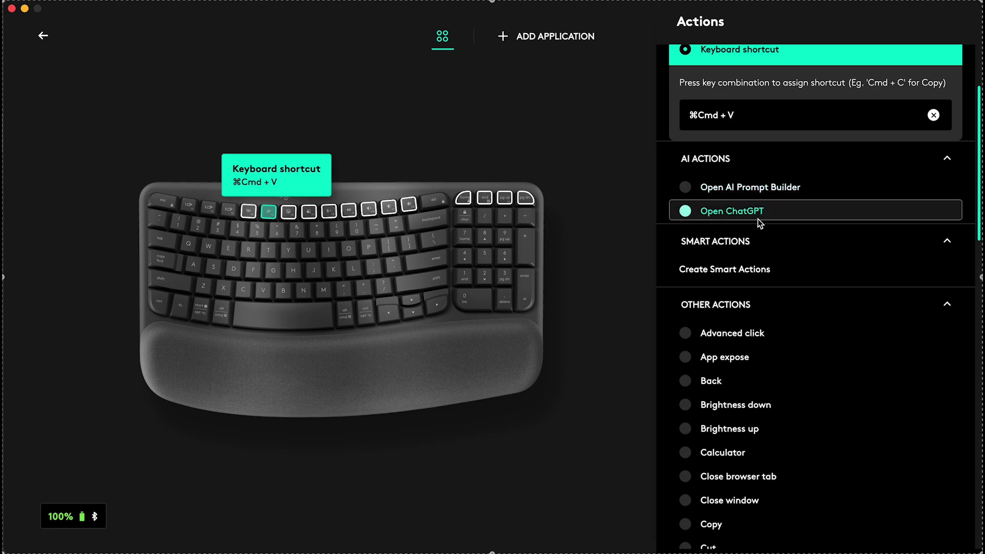
scroll(722, 264, down, 3)
scroll(723, 263, down, 1)
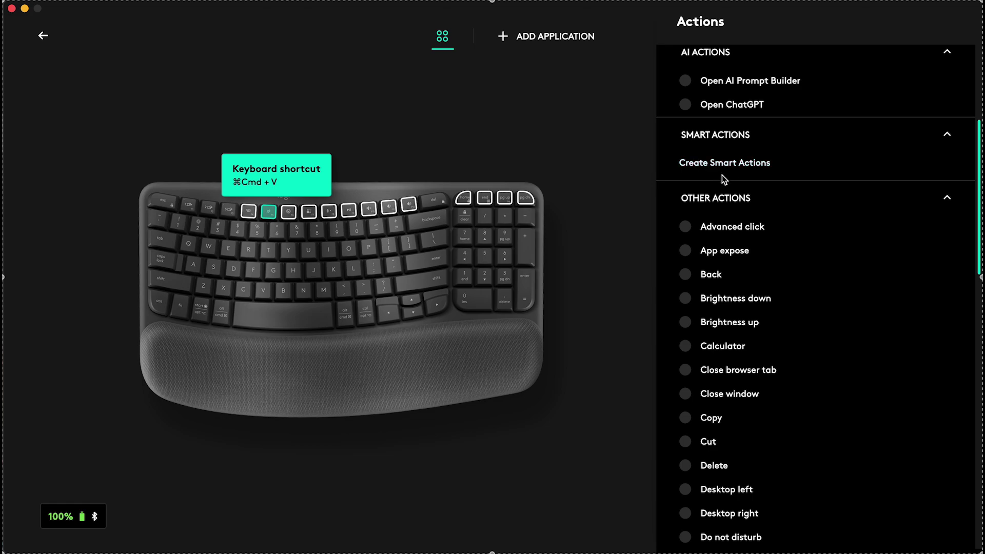
scroll(722, 174, down, 4)
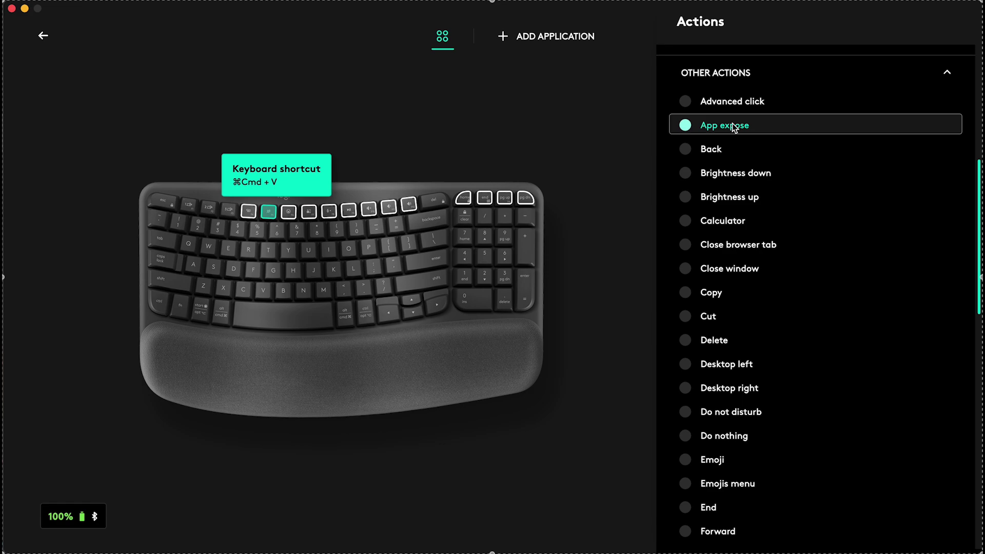
scroll(712, 155, down, 4)
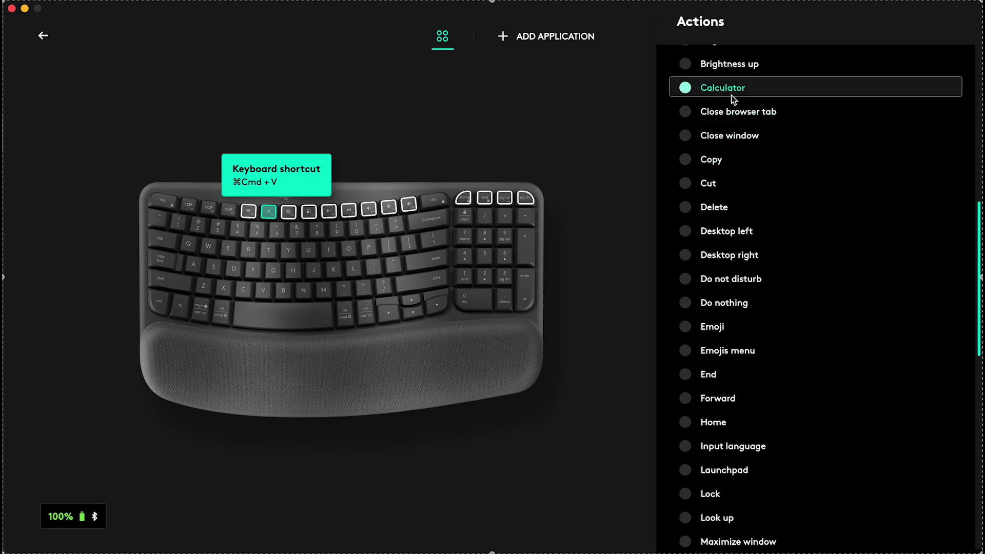
scroll(753, 159, down, 4)
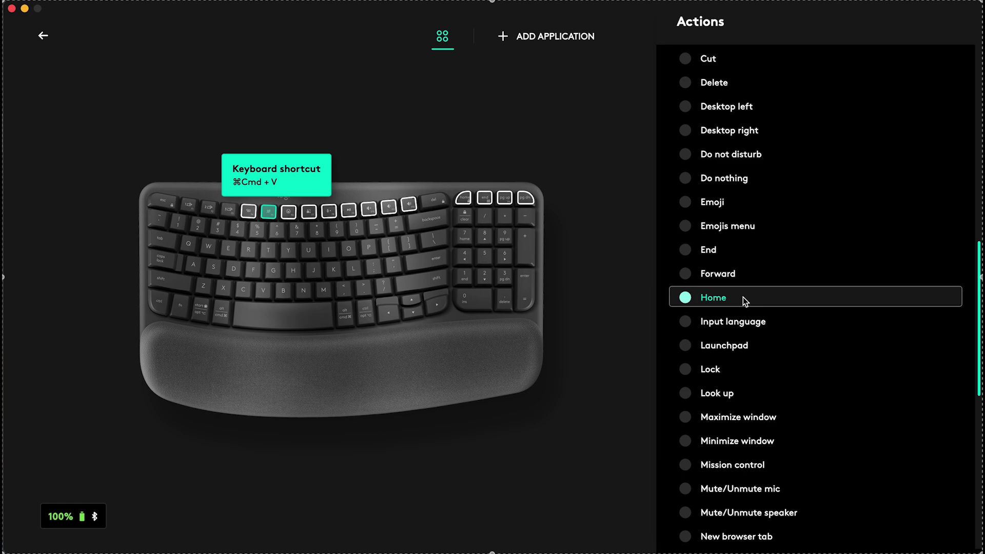
scroll(742, 297, down, 14)
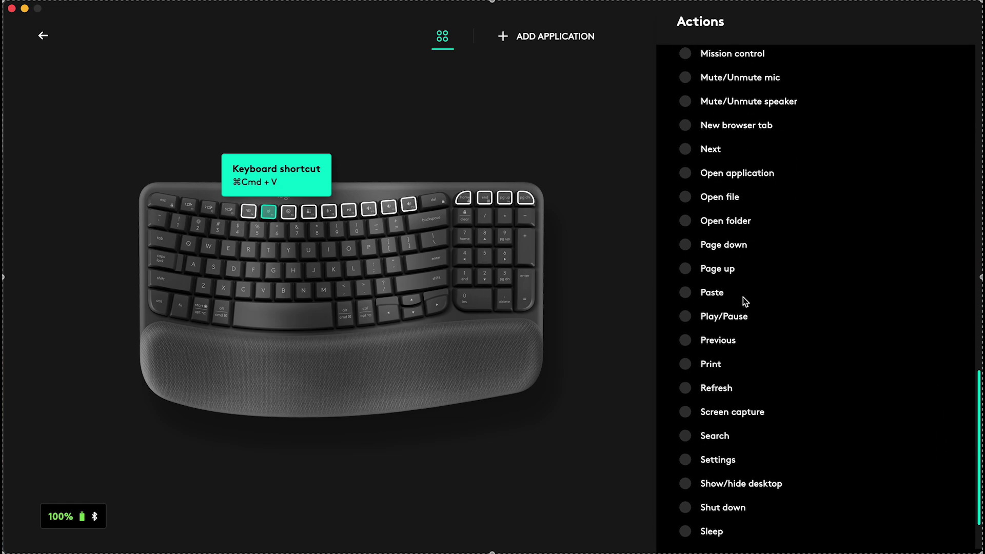
scroll(742, 301, up, 20)
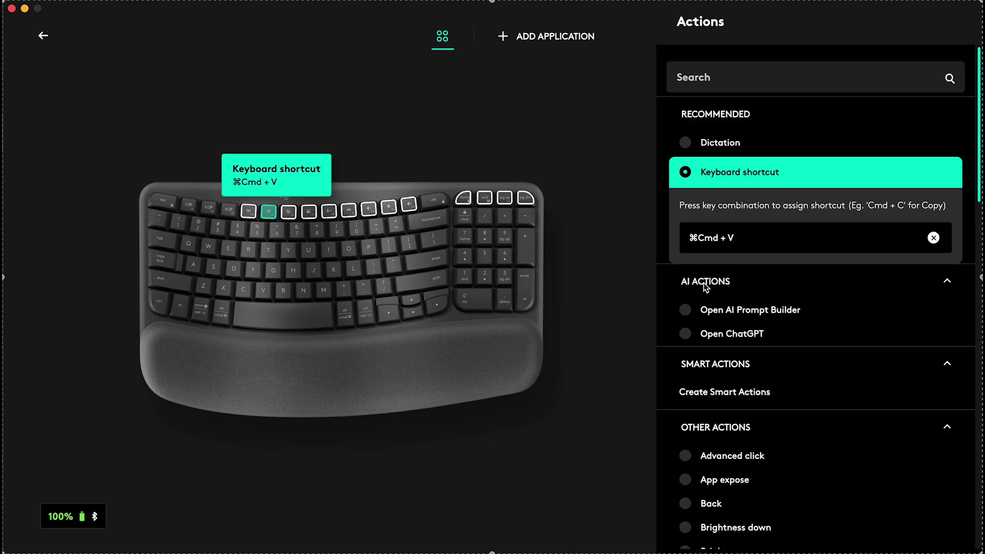
Check the neighbouring keys, then show the Screen capture key's Region-to-File action and Smart Actions
click(248, 213)
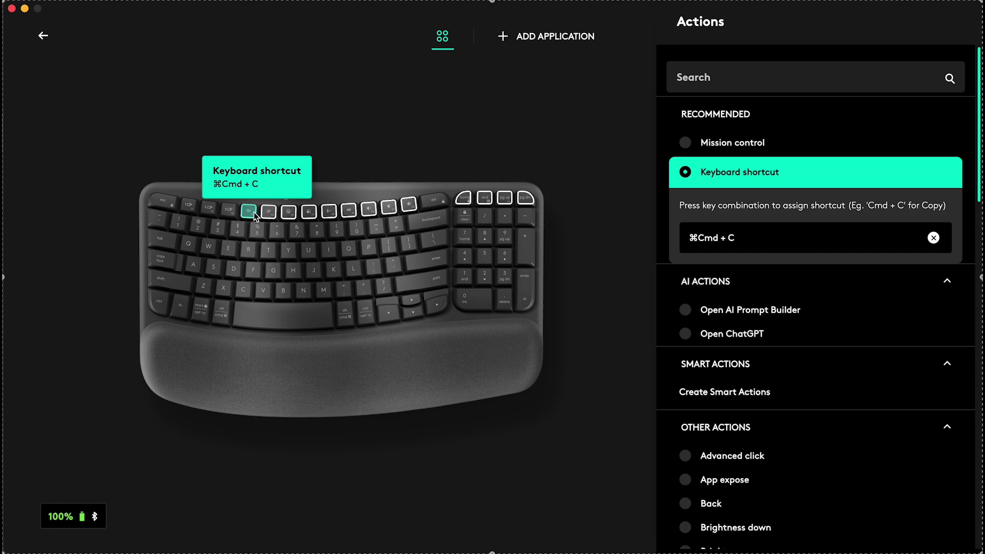
click(272, 213)
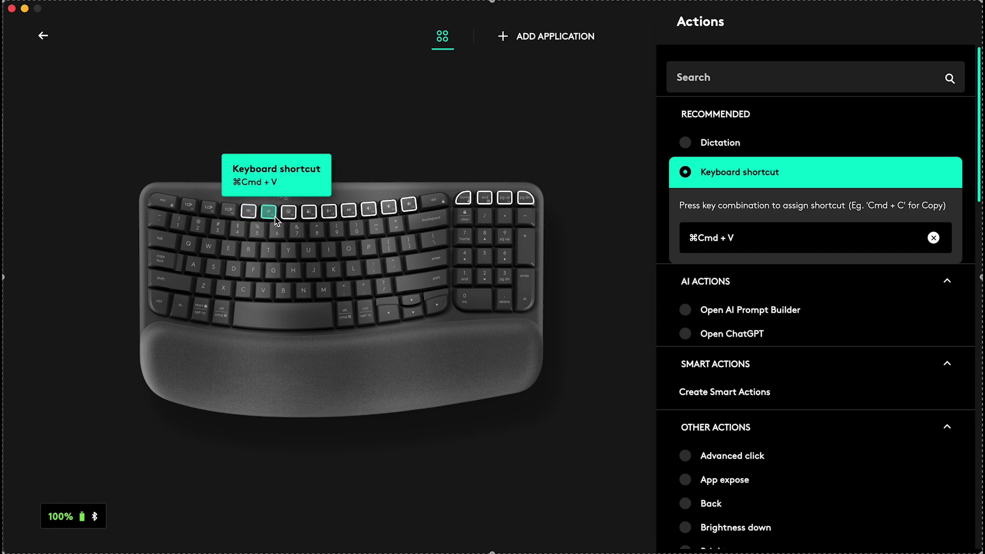
click(307, 213)
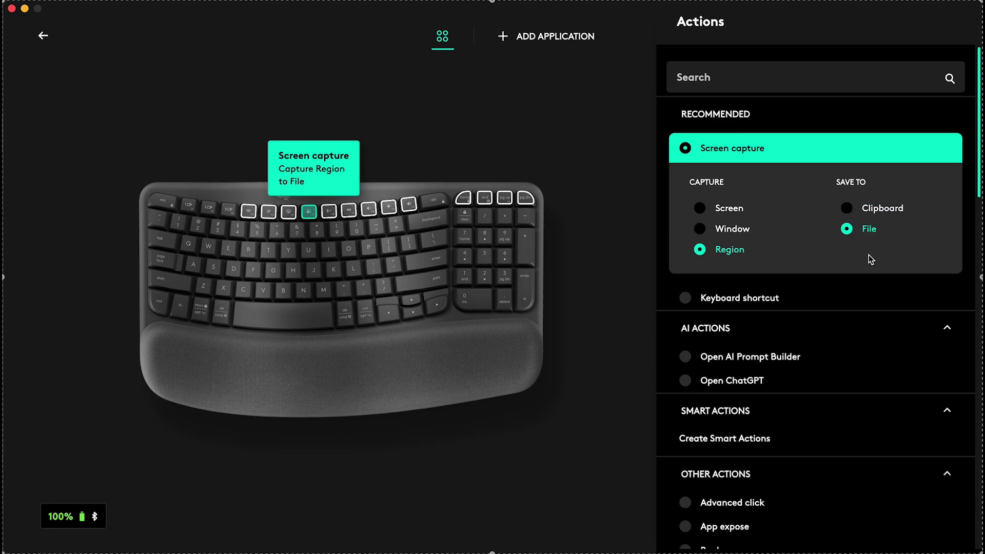
scroll(792, 306, down, 5)
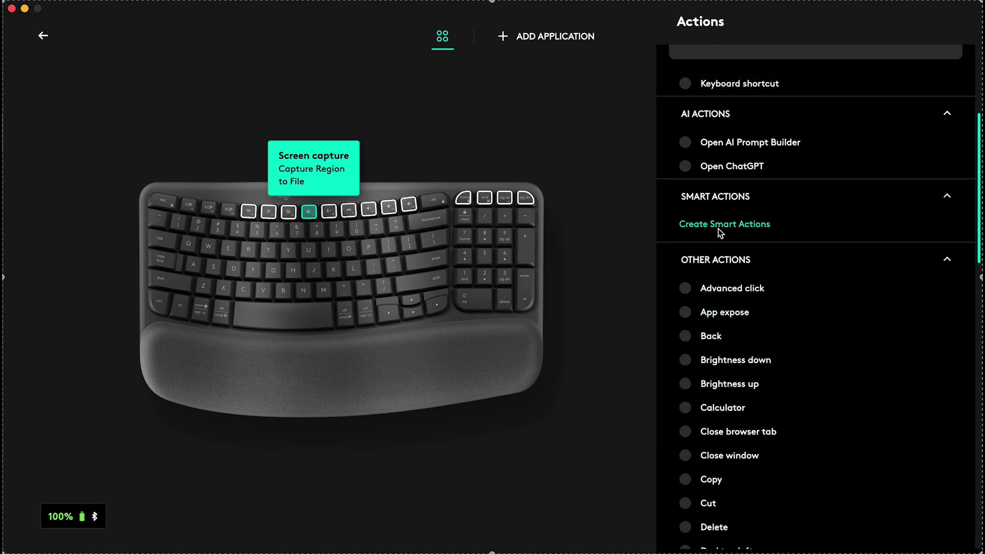
Create a Smart Action triggered by 'Wave Keys, Screen capture is pressed' and list its action types
click(704, 223)
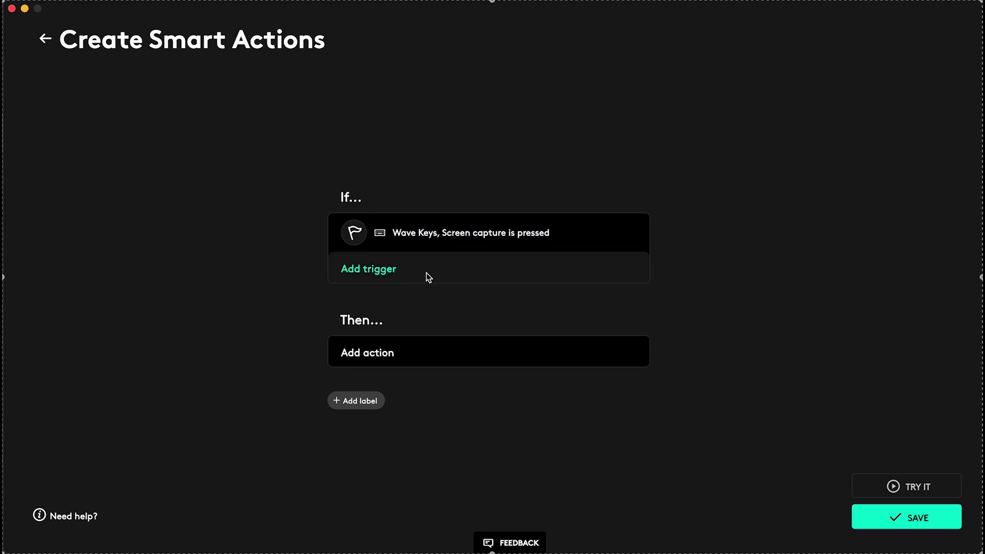
click(365, 267)
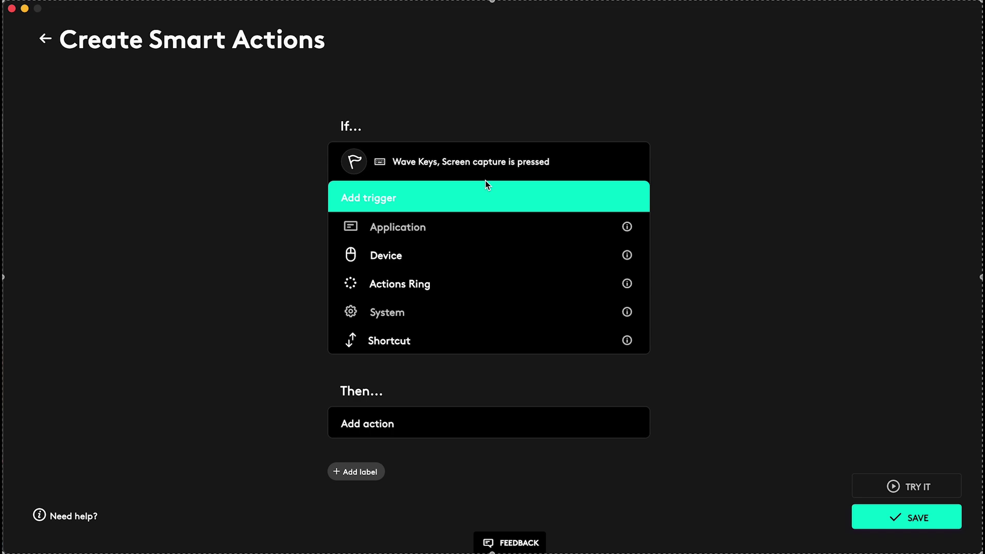
click(529, 74)
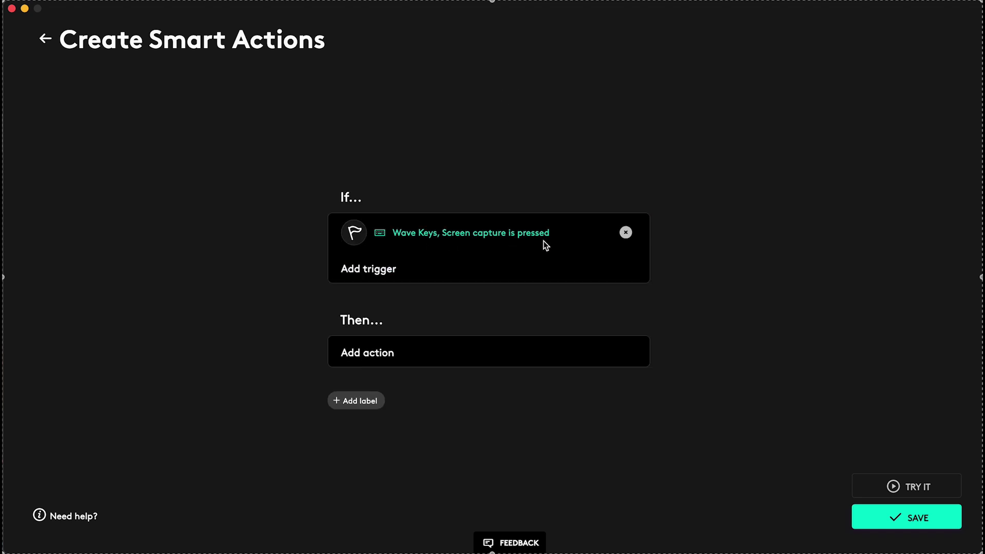
click(372, 354)
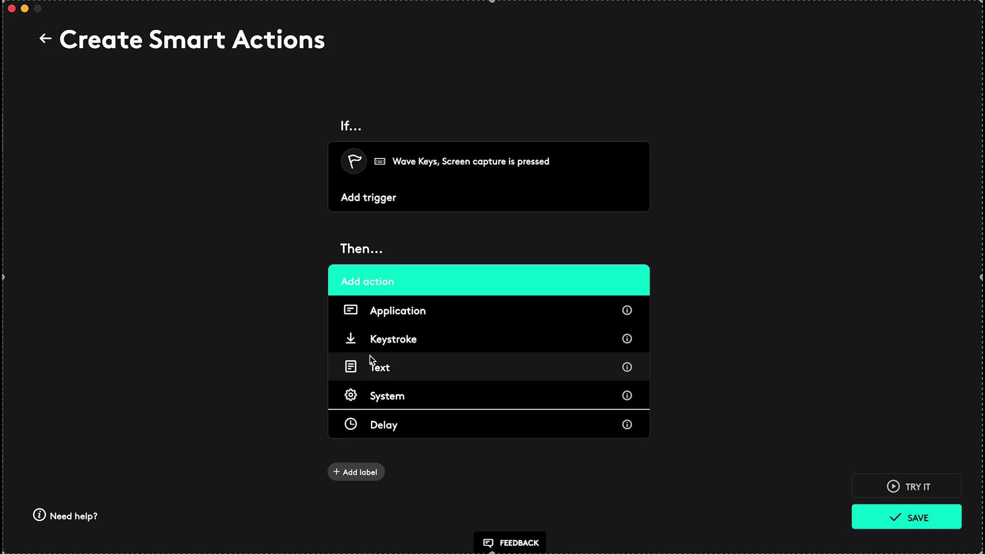
click(439, 311)
scroll(537, 321, down, 10)
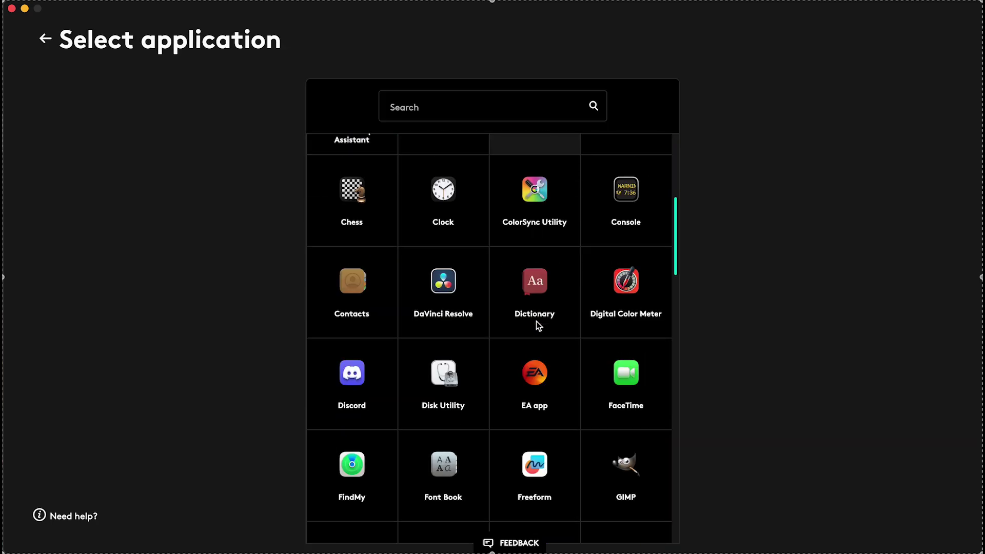
scroll(536, 321, down, 20)
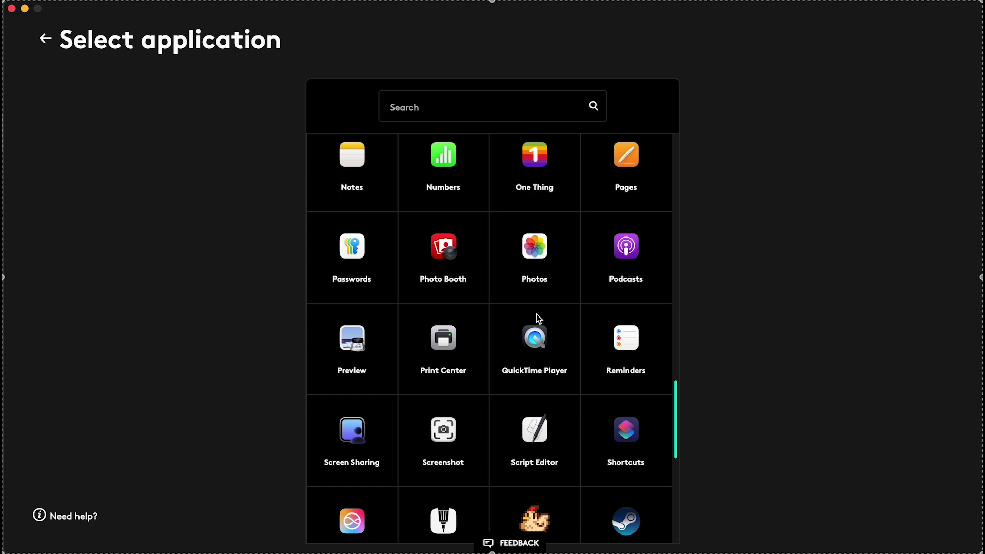
scroll(537, 311, down, 5)
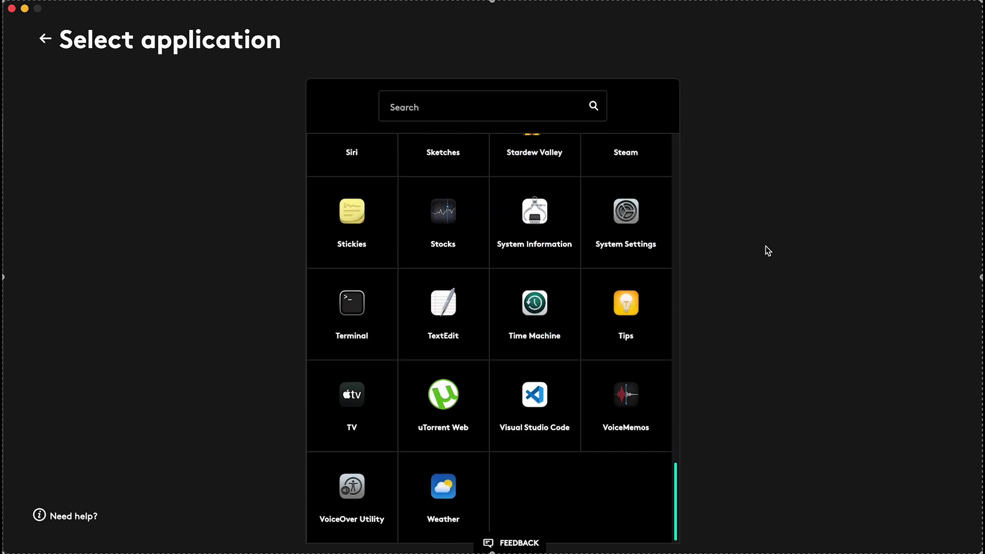
click(830, 251)
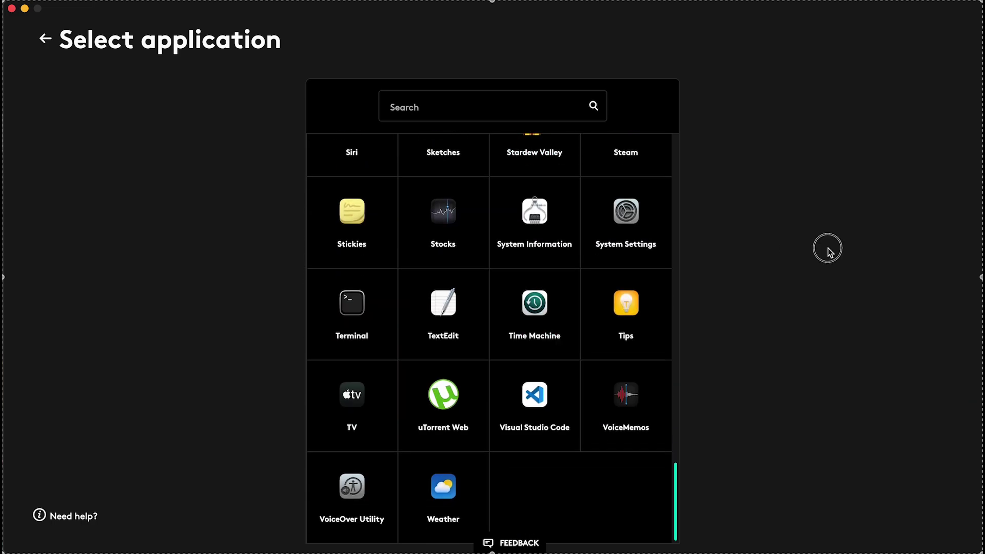
click(46, 39)
click(417, 345)
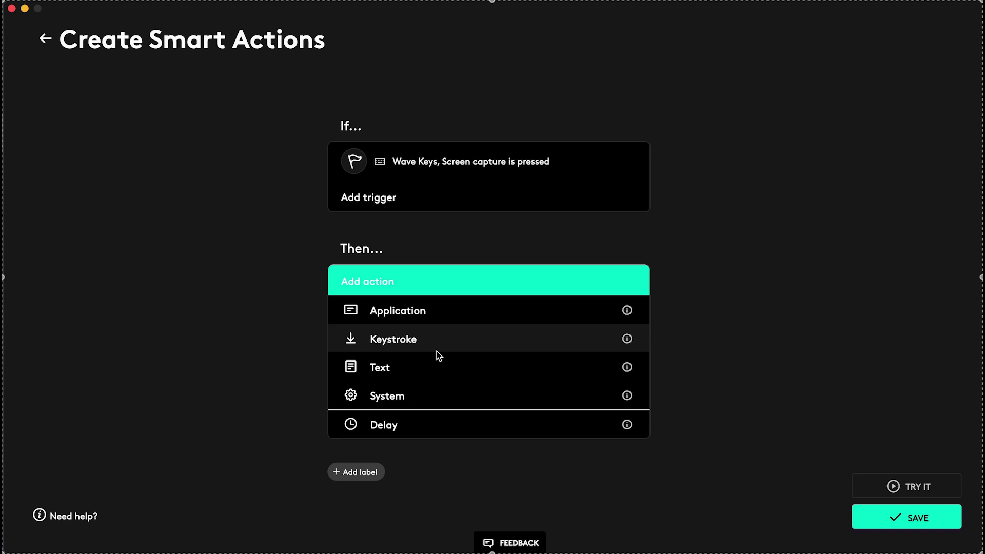
Look at the Keystroke and Text action pages, then return to the Smart Action builder
click(427, 348)
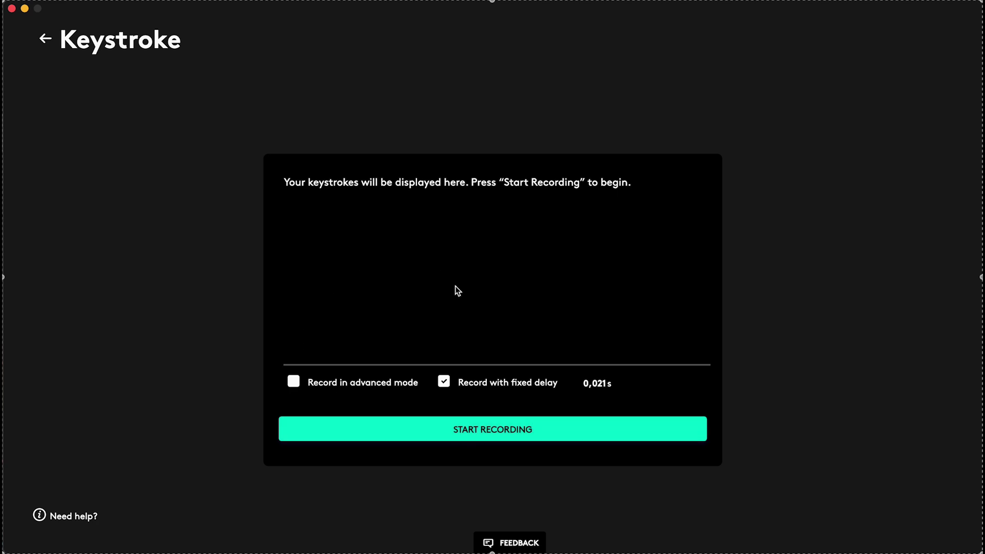
click(50, 42)
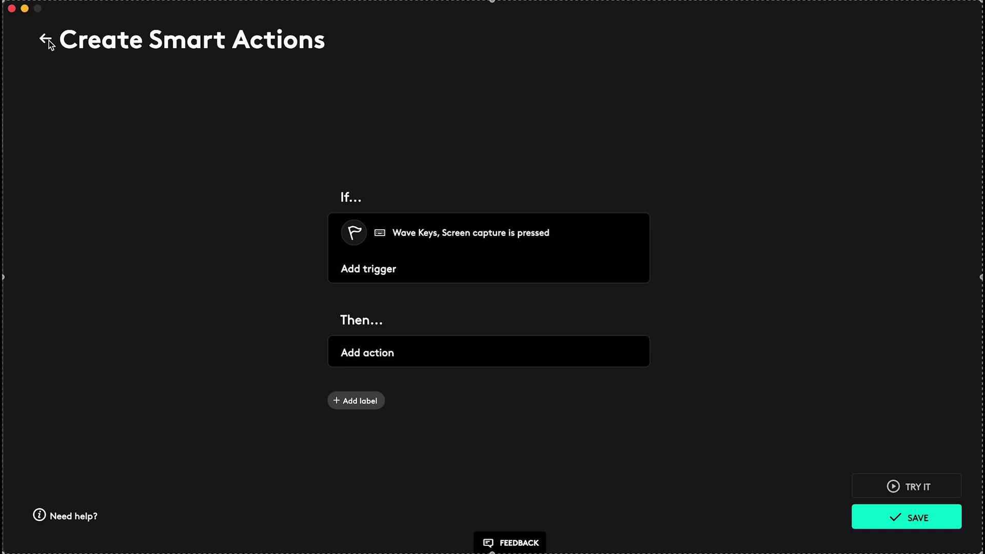
click(370, 358)
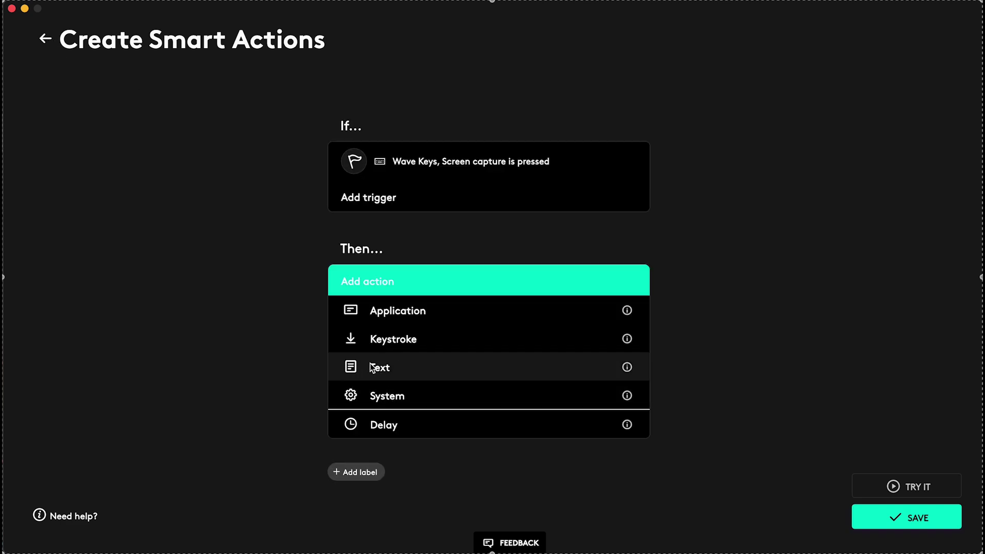
click(371, 367)
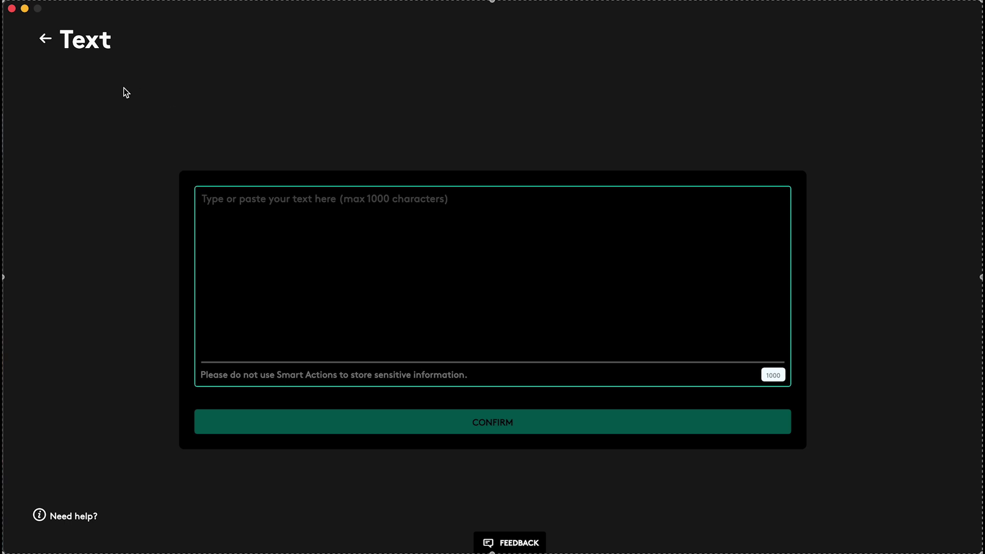
click(45, 37)
click(368, 354)
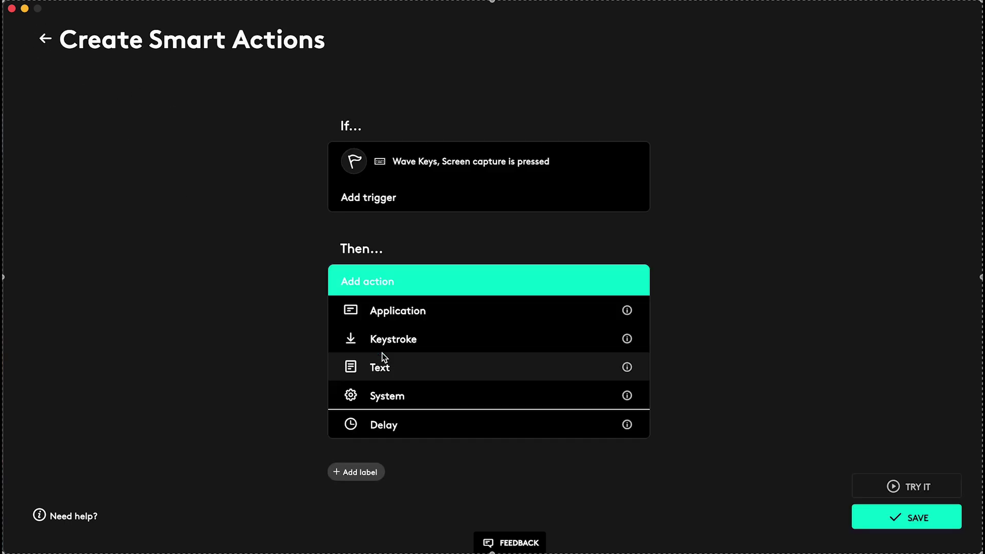
Browse the System actions without choosing one, then bring back the action type list
click(394, 395)
scroll(557, 315, down, 5)
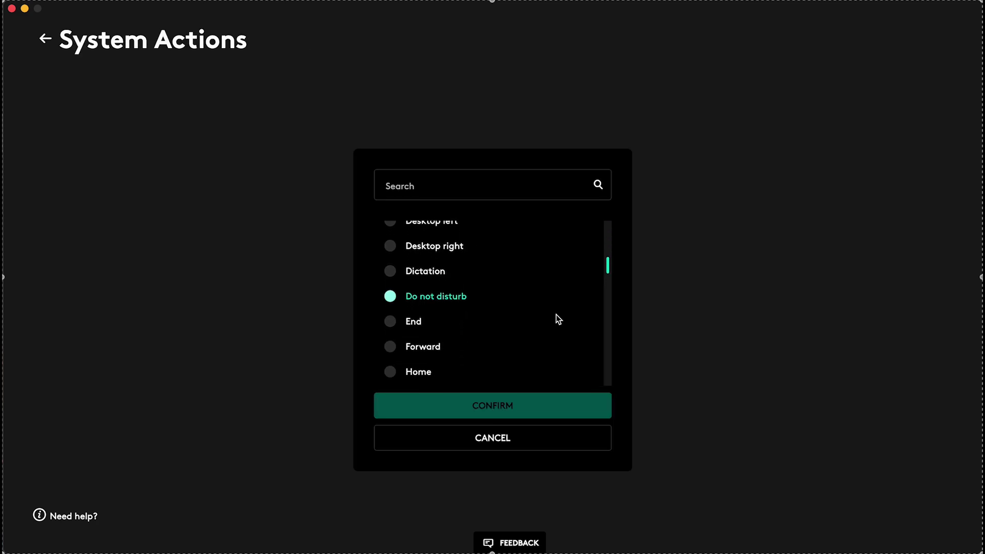
scroll(556, 315, down, 10)
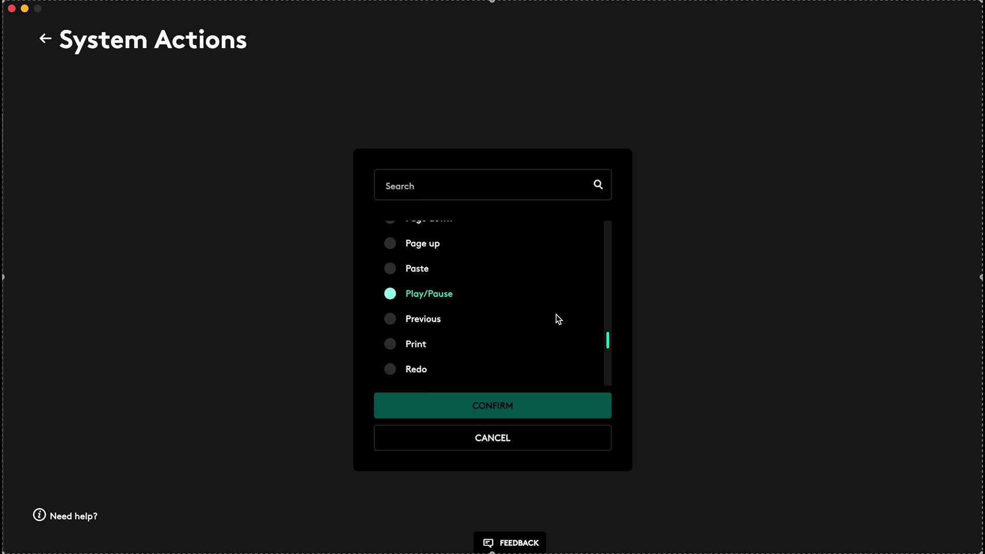
click(528, 454)
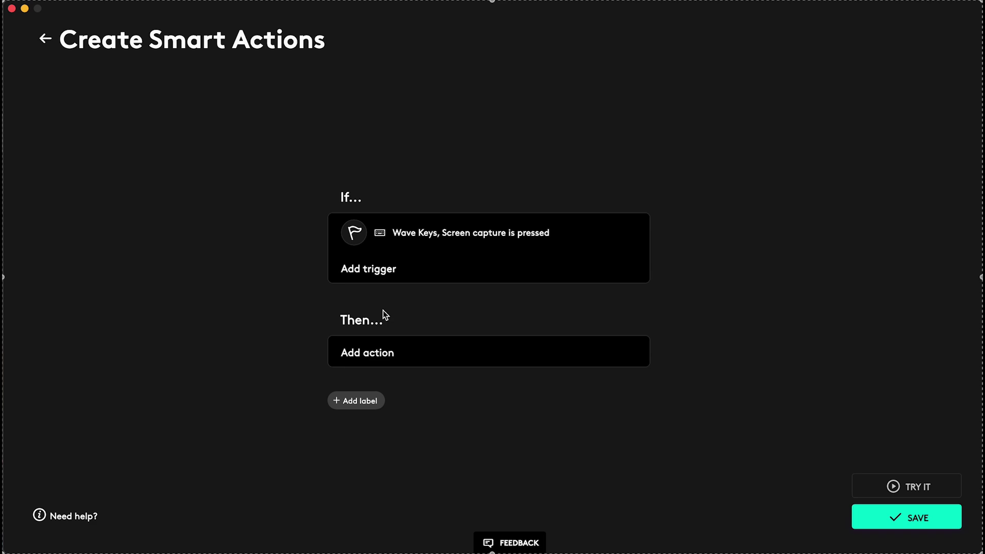
click(387, 362)
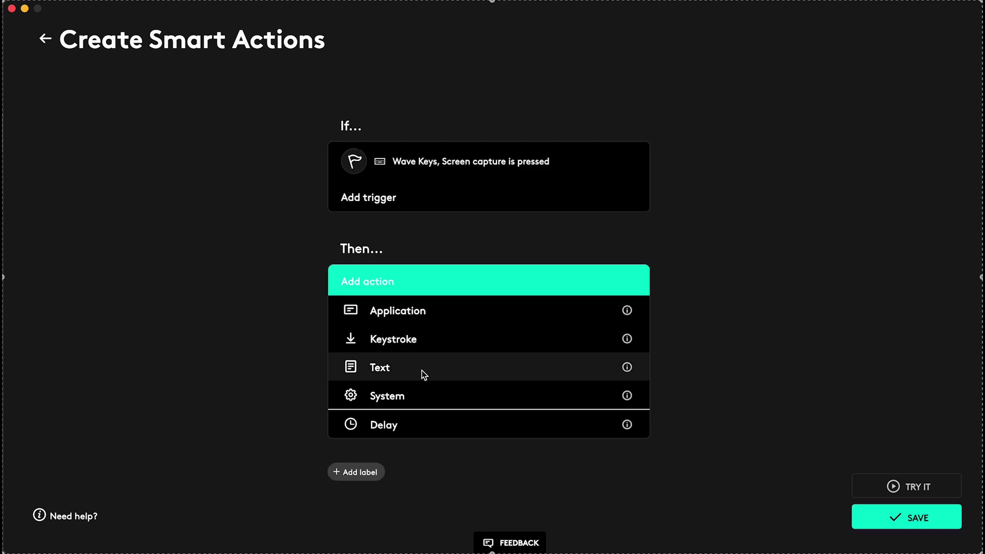
Add an 'Open application Calculator' first step, finding Calculator by searching 'calc'
click(410, 319)
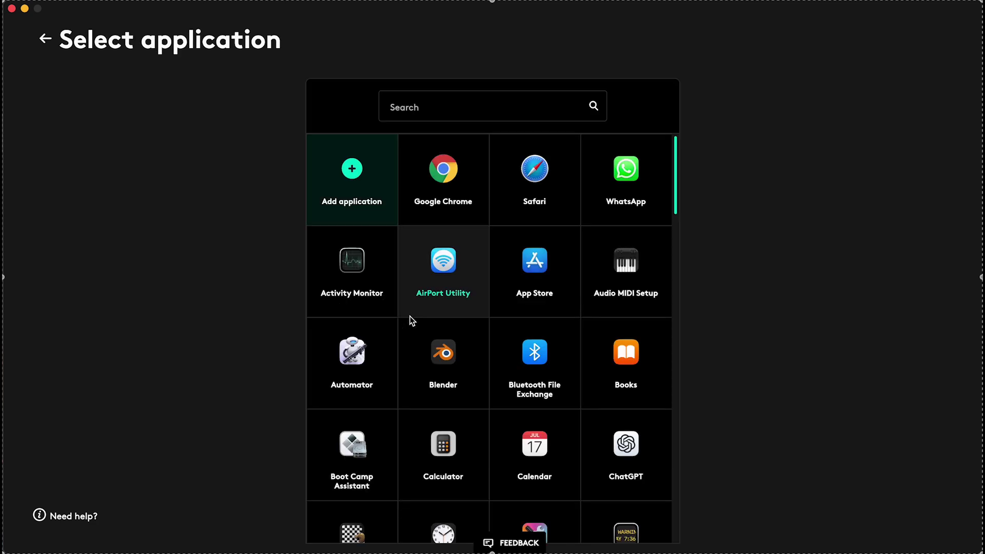
scroll(440, 307, down, 5)
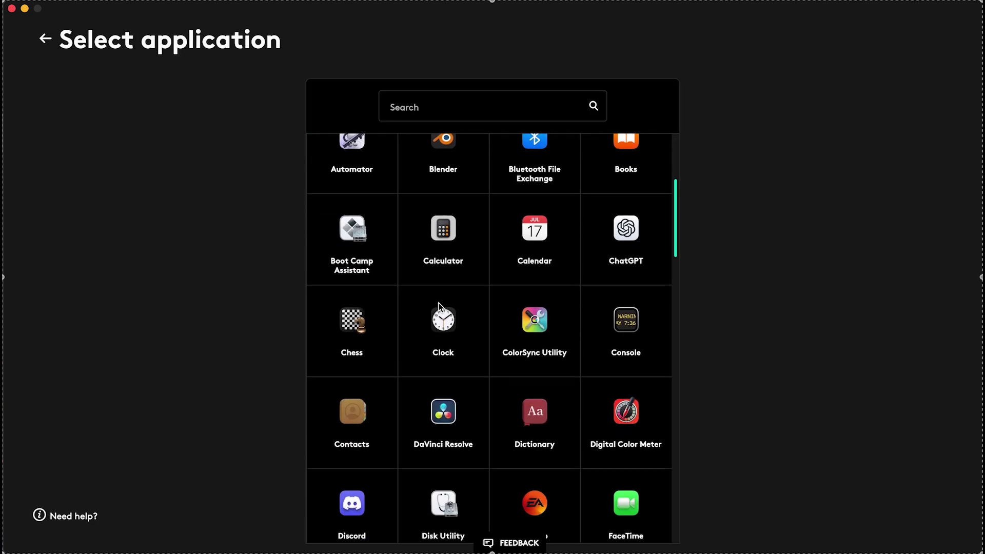
click(447, 110)
text(calc)
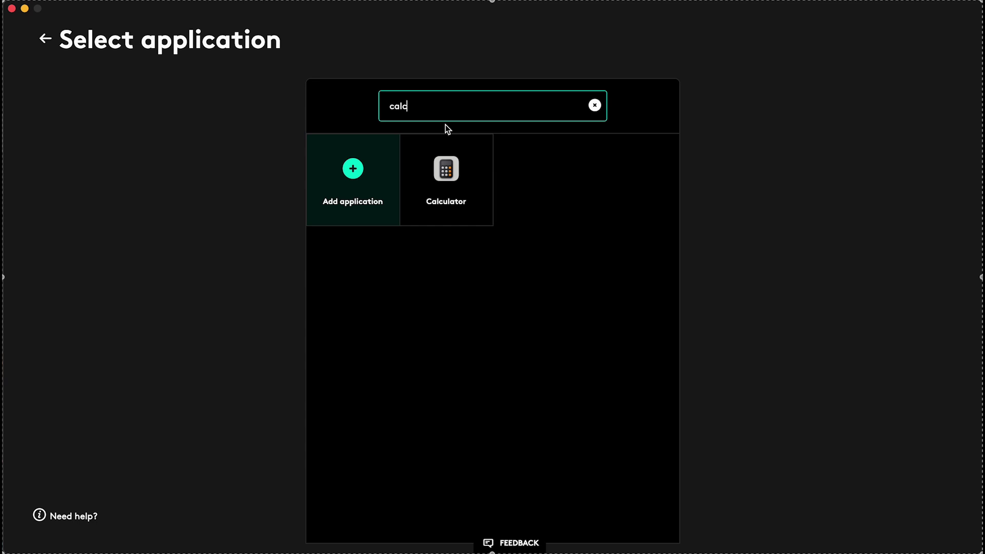
click(476, 173)
click(433, 237)
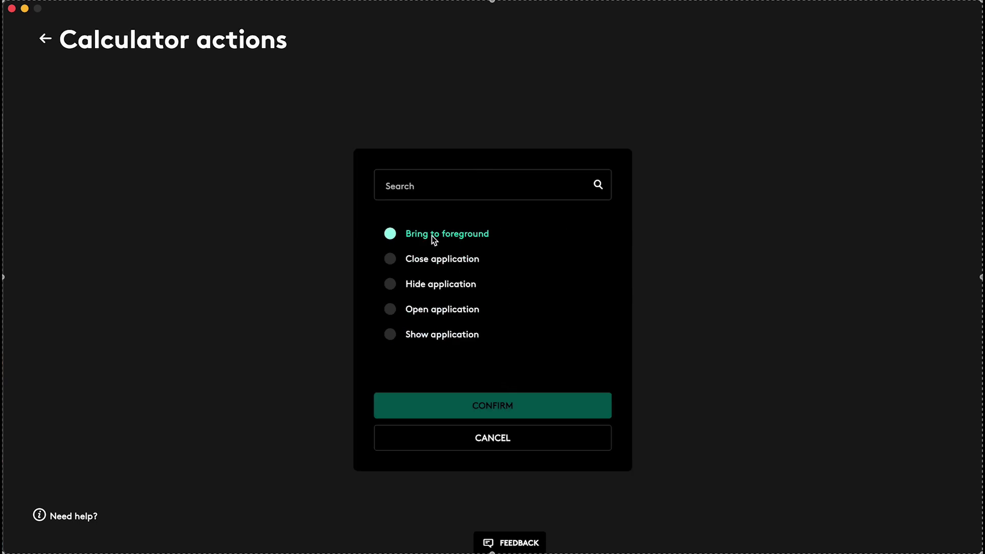
click(428, 264)
click(423, 285)
click(423, 330)
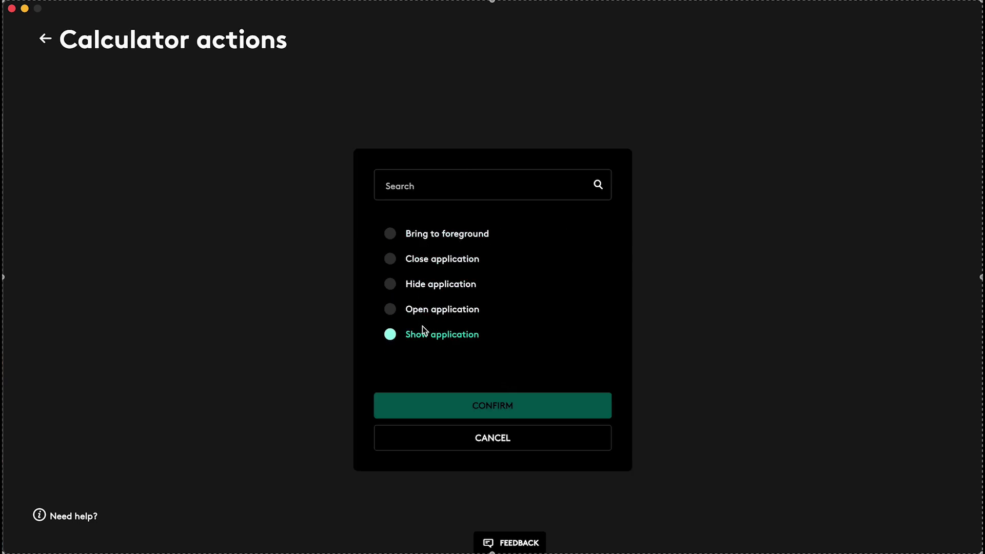
click(421, 317)
click(393, 319)
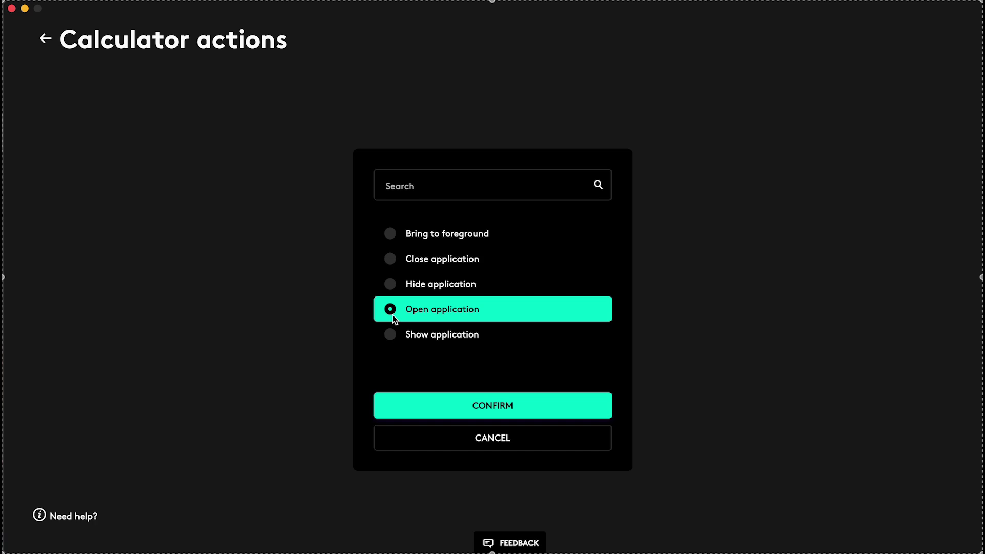
click(487, 408)
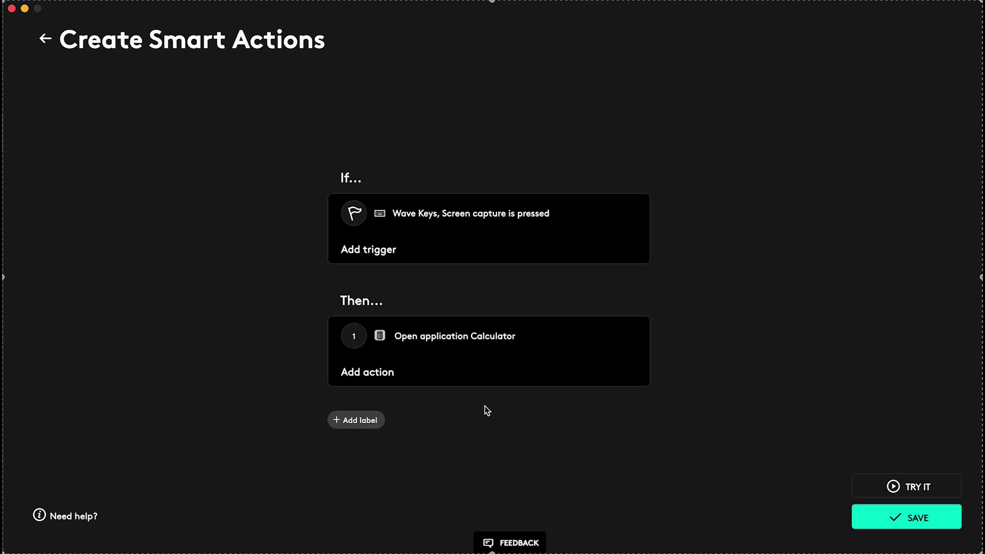
Add a 'Bring to foreground Calculator' step after the open-Calculator step
click(378, 369)
click(409, 330)
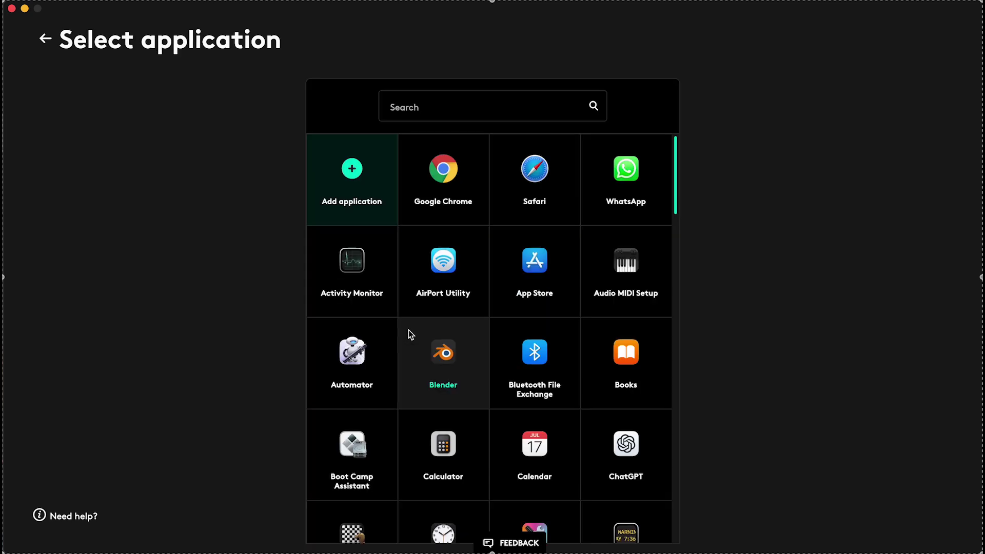
click(455, 461)
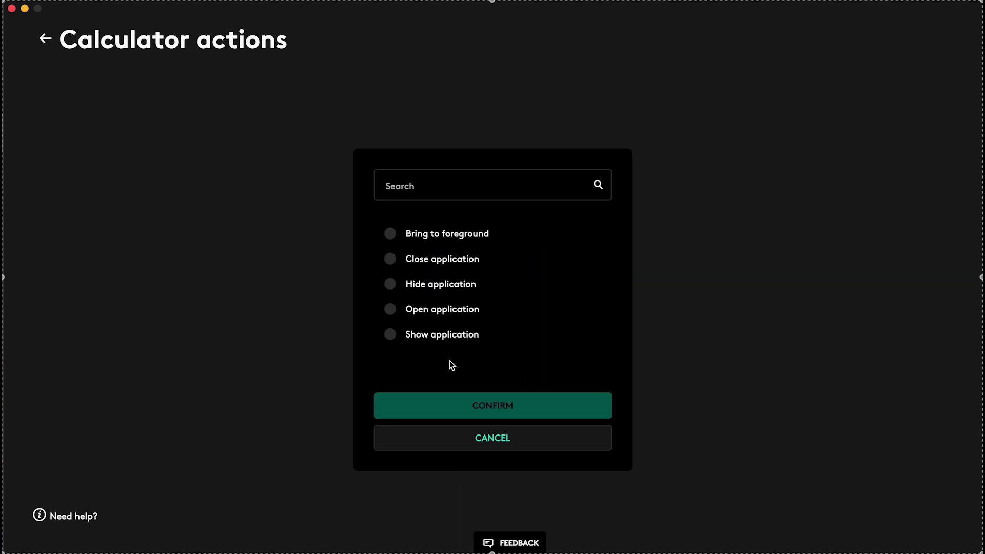
click(390, 233)
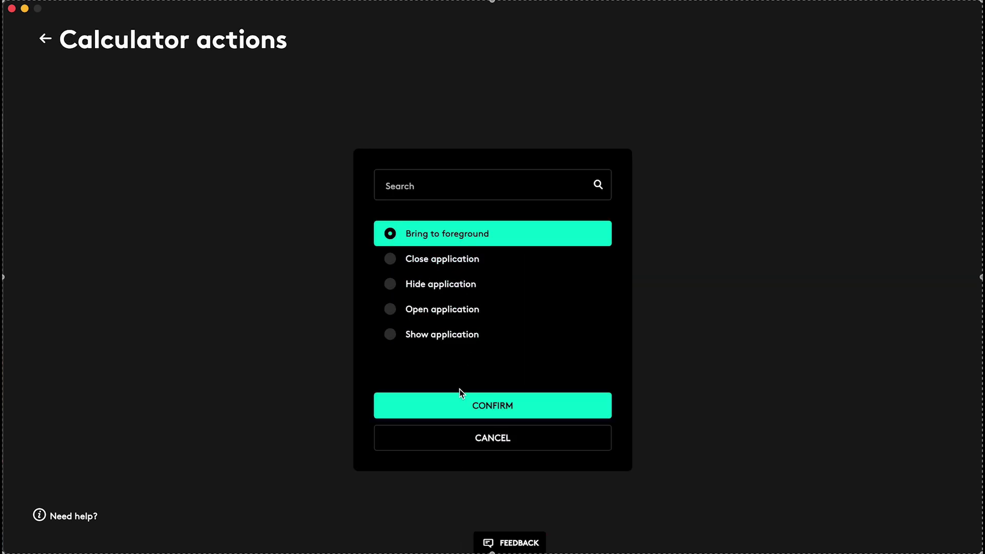
click(480, 411)
click(390, 392)
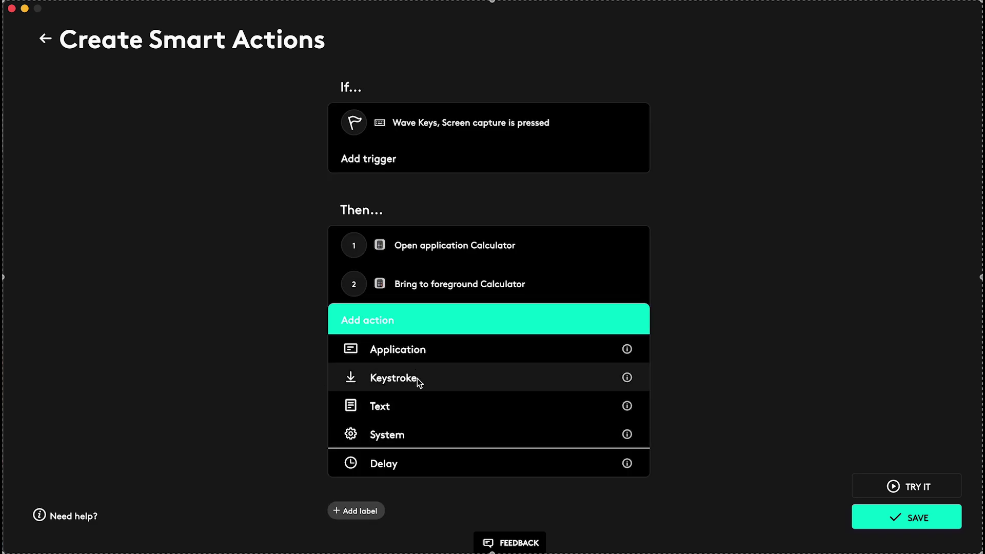
Record the keystrokes 5, Shift+=, 3, = as a Keystroke step and confirm it
click(417, 377)
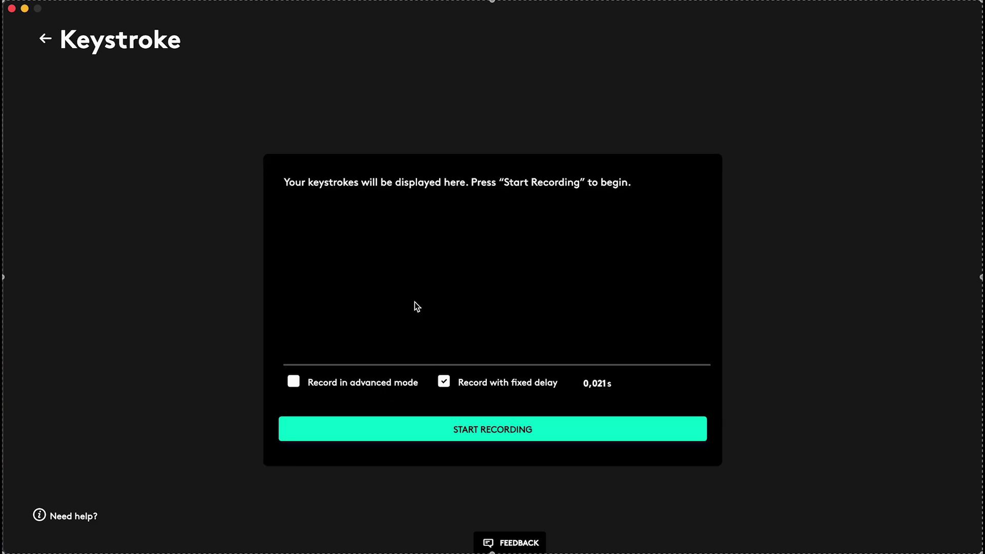
click(478, 431)
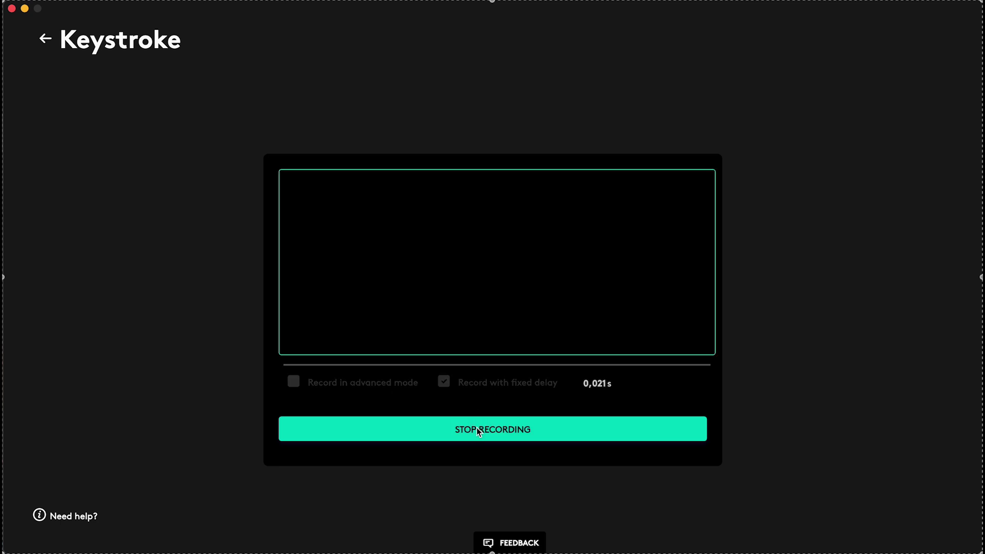
key(5)
key(shift+equal)
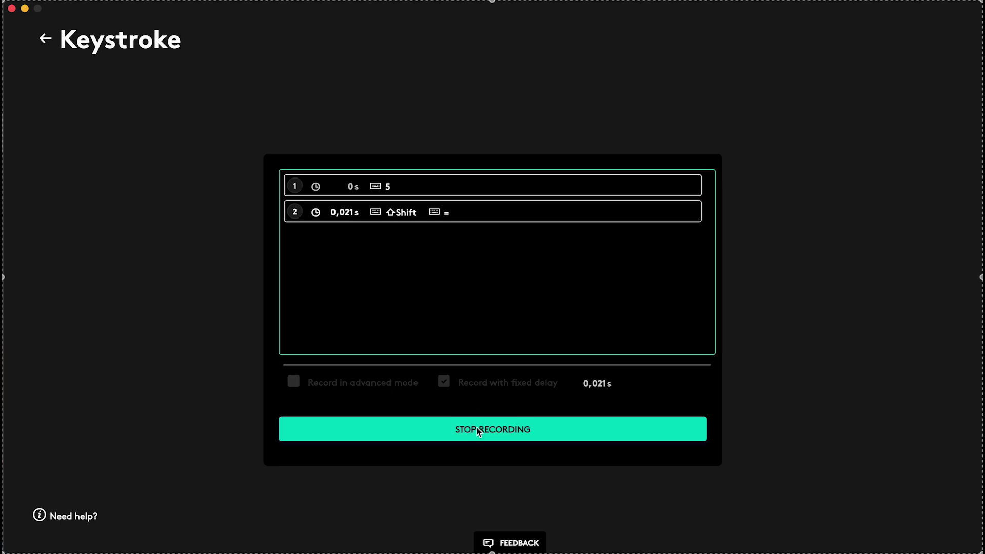
key(3)
key(equal)
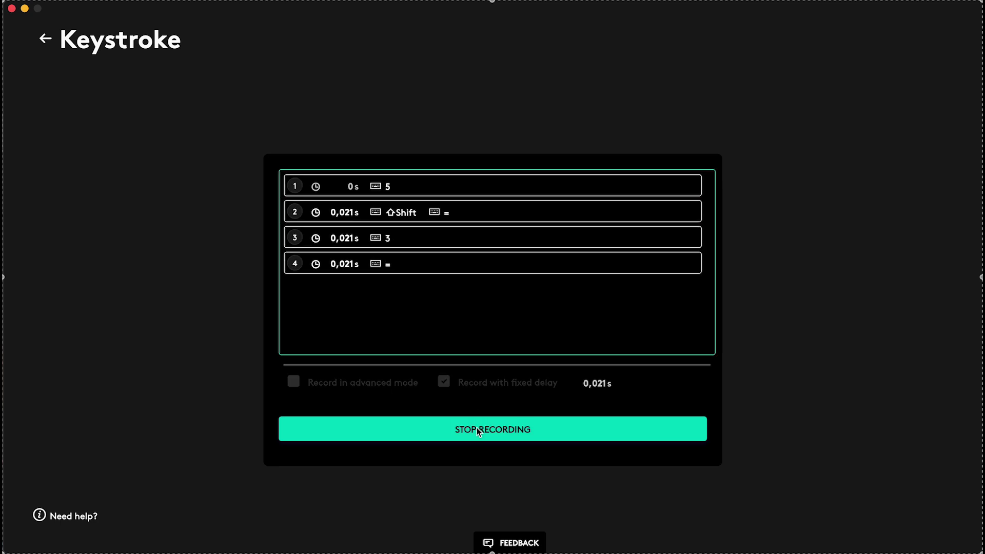
click(502, 437)
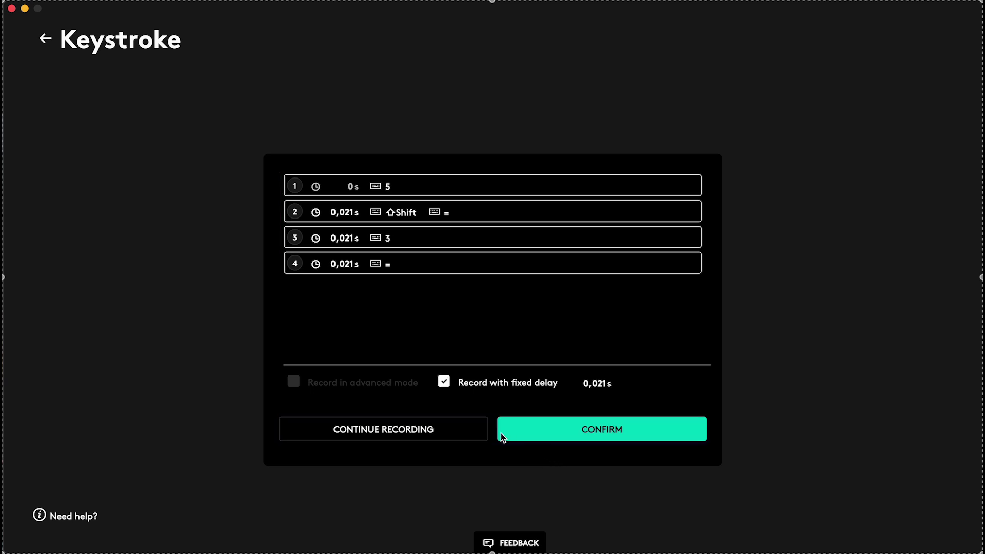
click(589, 430)
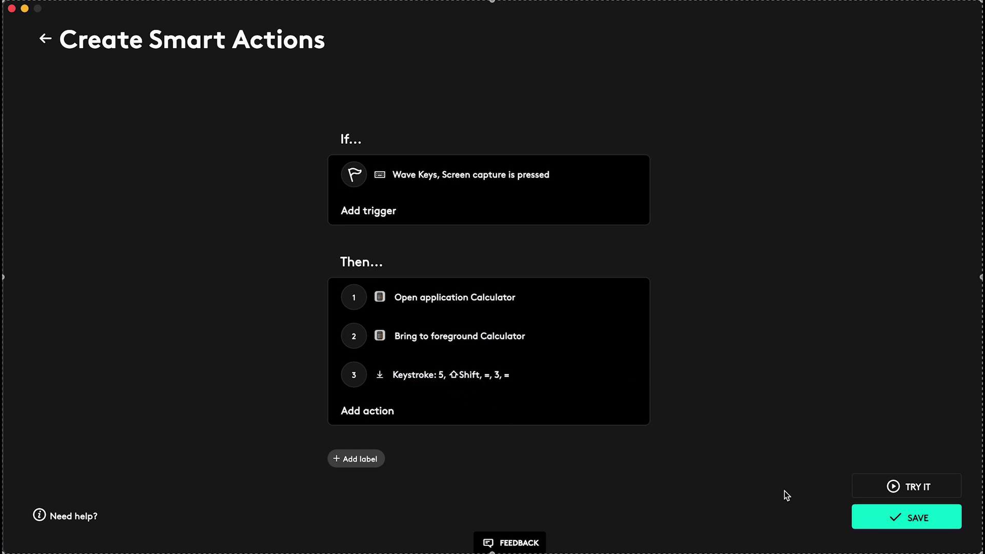
Save the Smart Action with the name 'calculator'
click(901, 528)
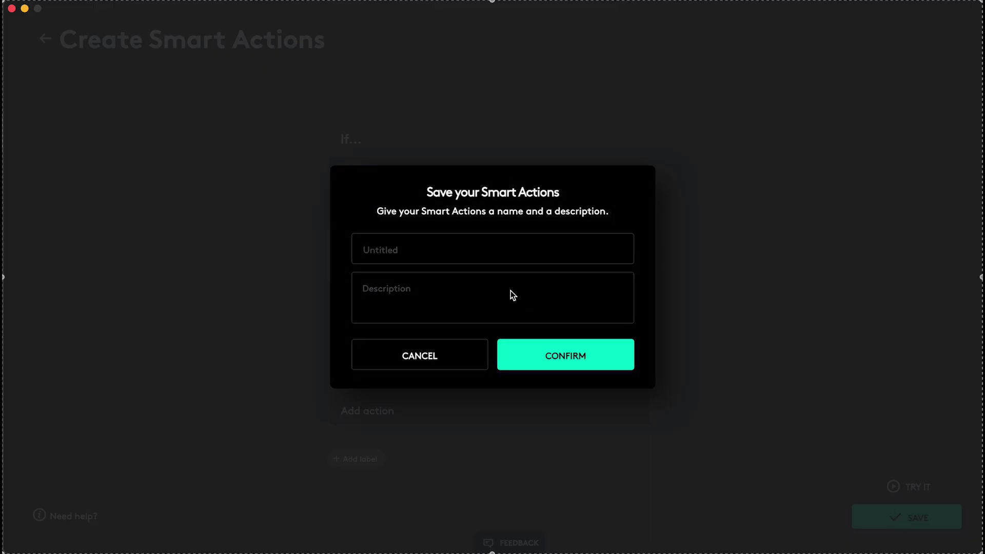
click(483, 252)
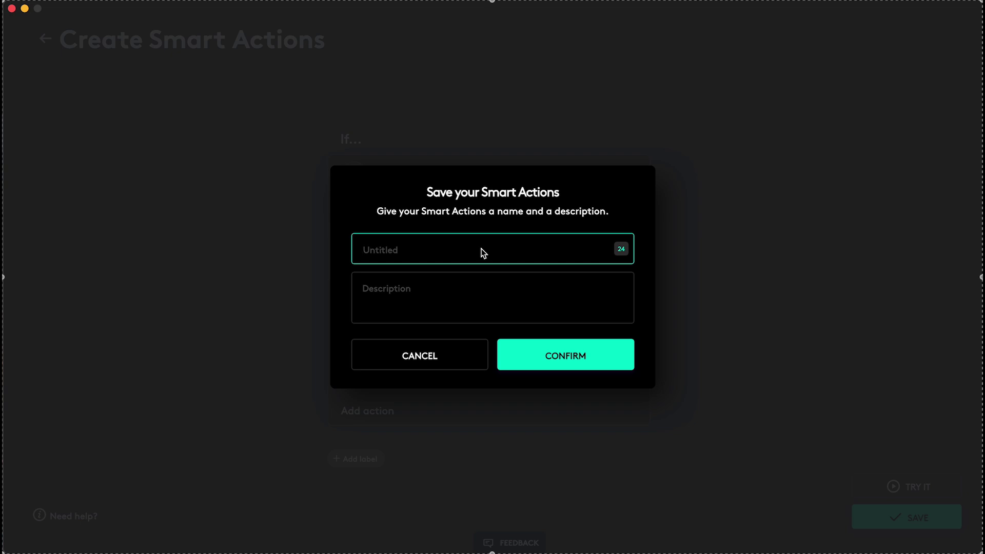
text(calculator)
click(392, 284)
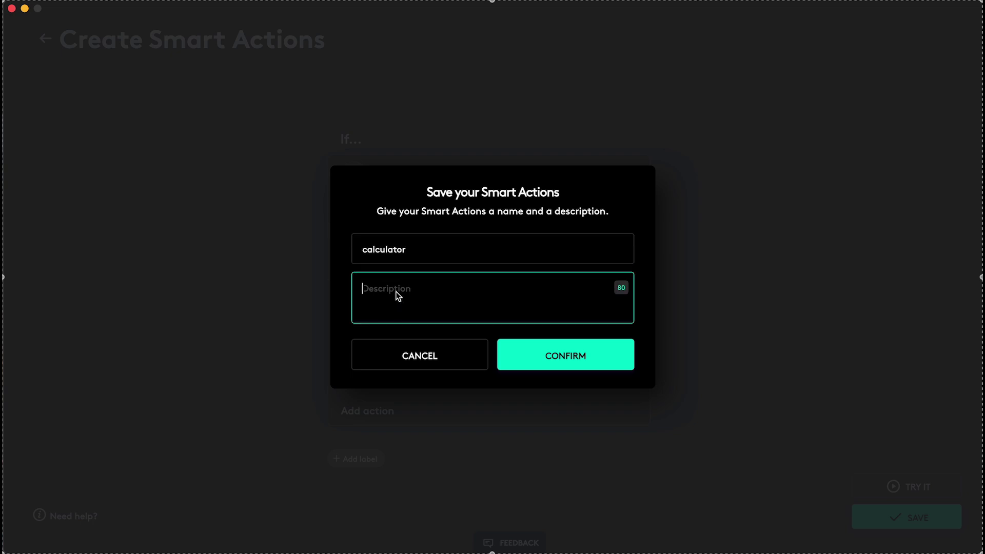
click(530, 364)
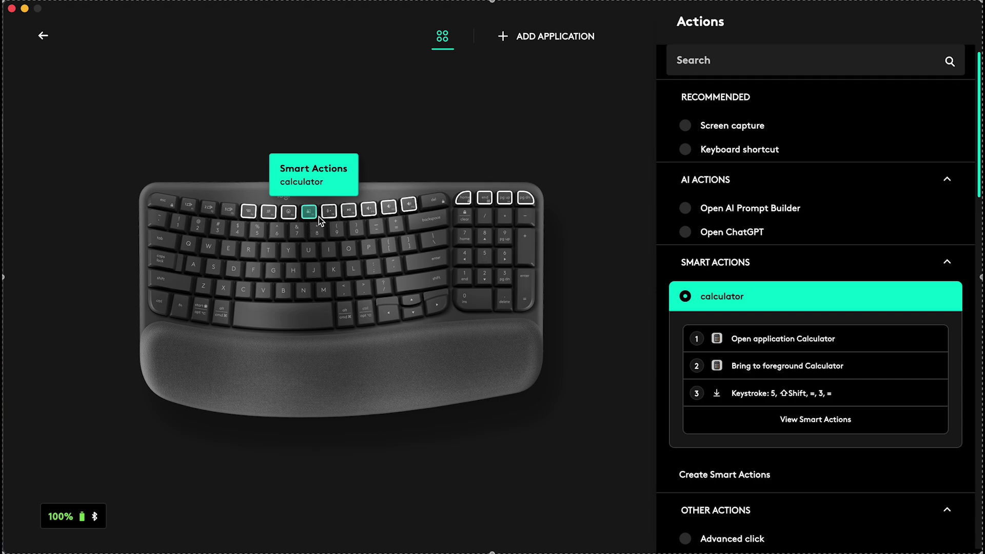
key(XF86Calculator)
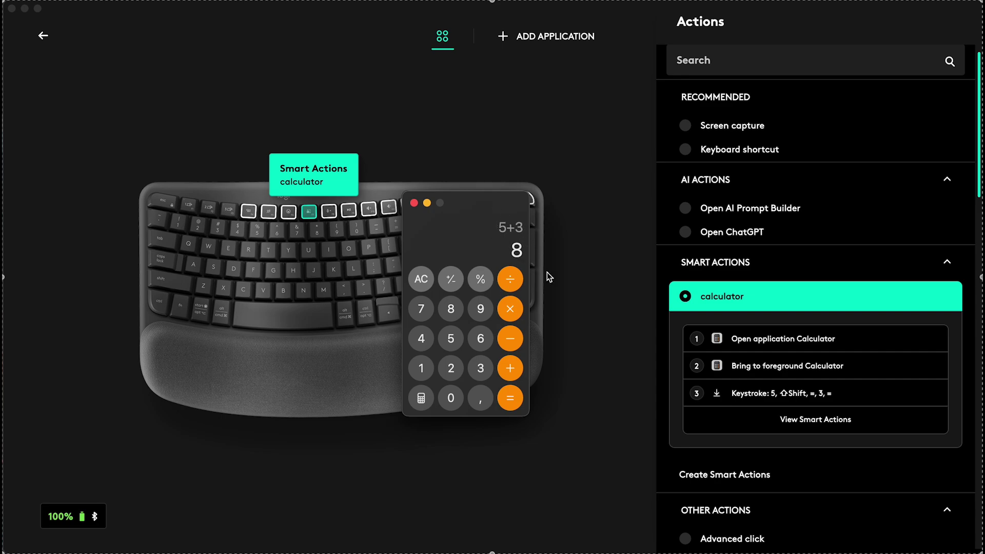
click(415, 205)
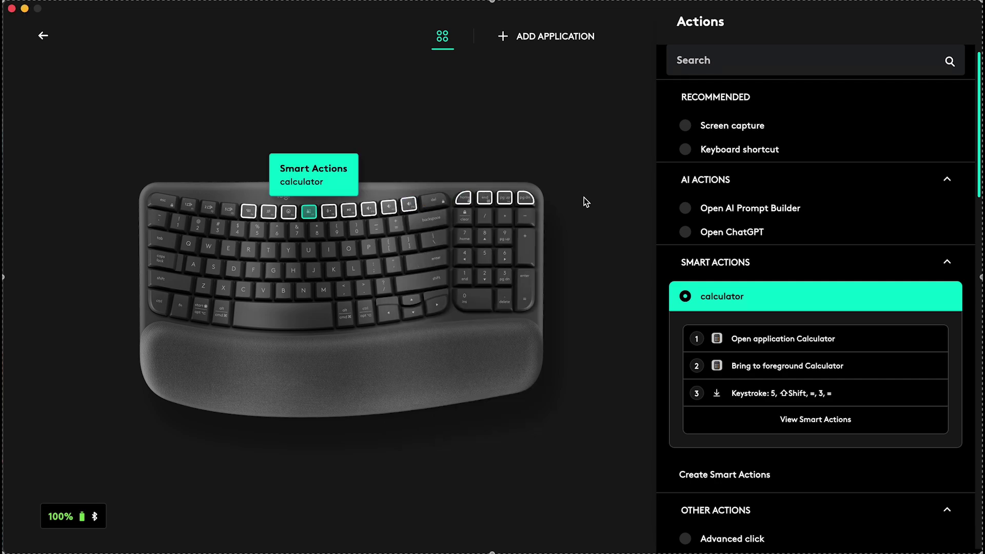